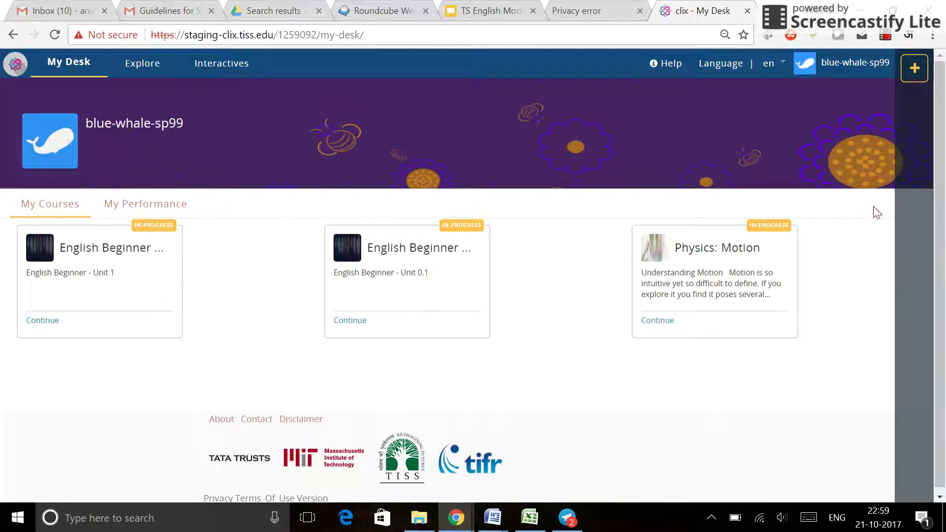
# Bring up the TS English slides' Student Username/Password slide showing the Color–Animal–SchoolServerID pattern.
pyautogui.click(503, 12)
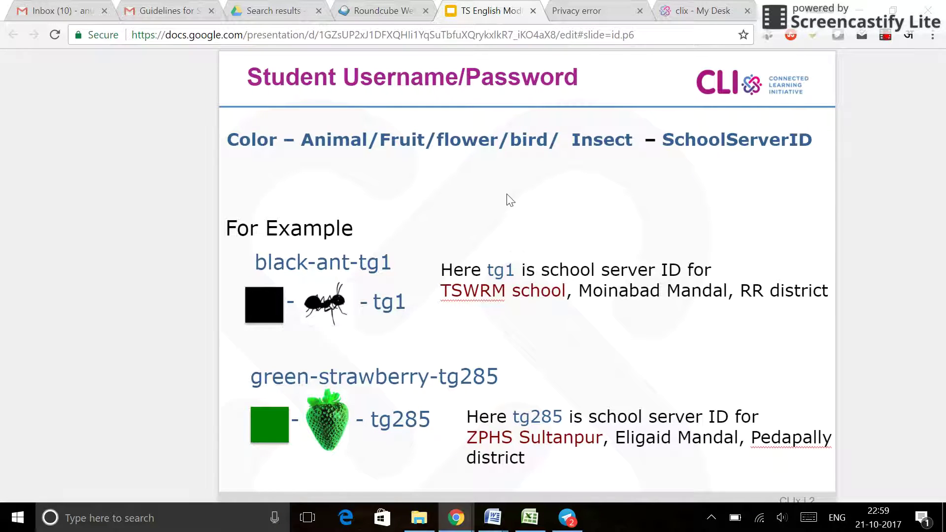
# Look over the Teacher Username/Password slide, return to the student slide, then go back to CLIx My Desk.
pyautogui.click(510, 211)
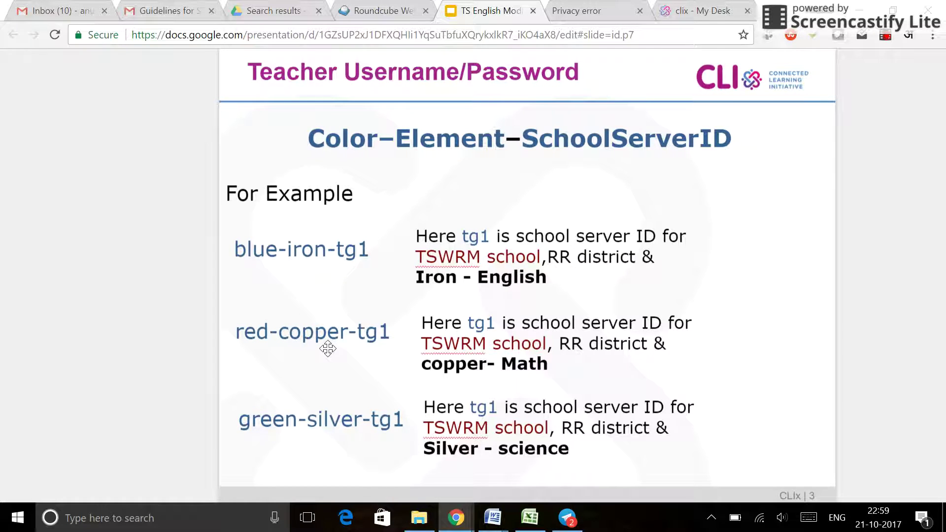
pyautogui.press('pageup')
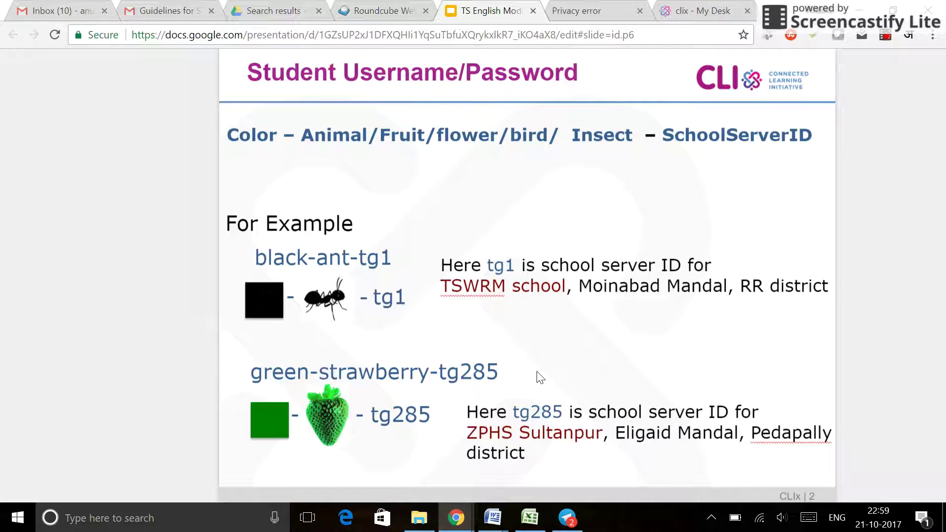
pyautogui.click(683, 13)
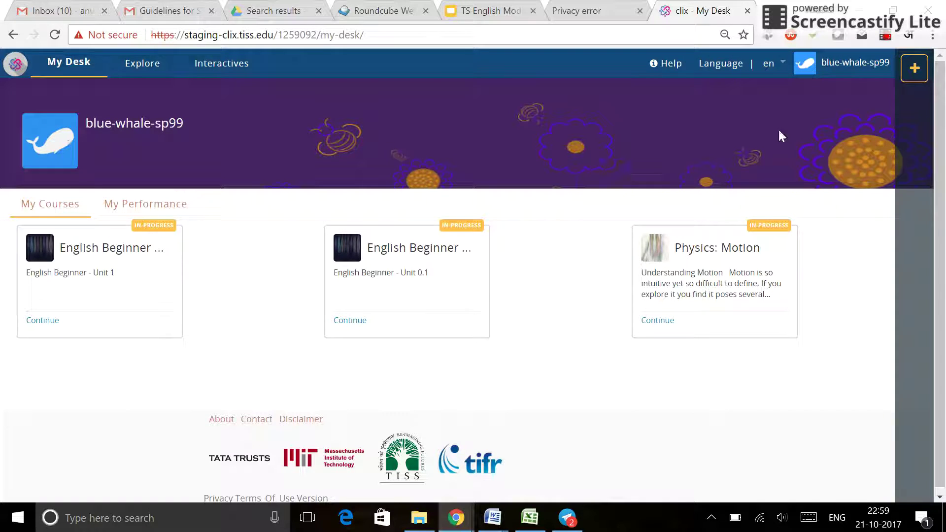
pyautogui.moveTo(849, 64)
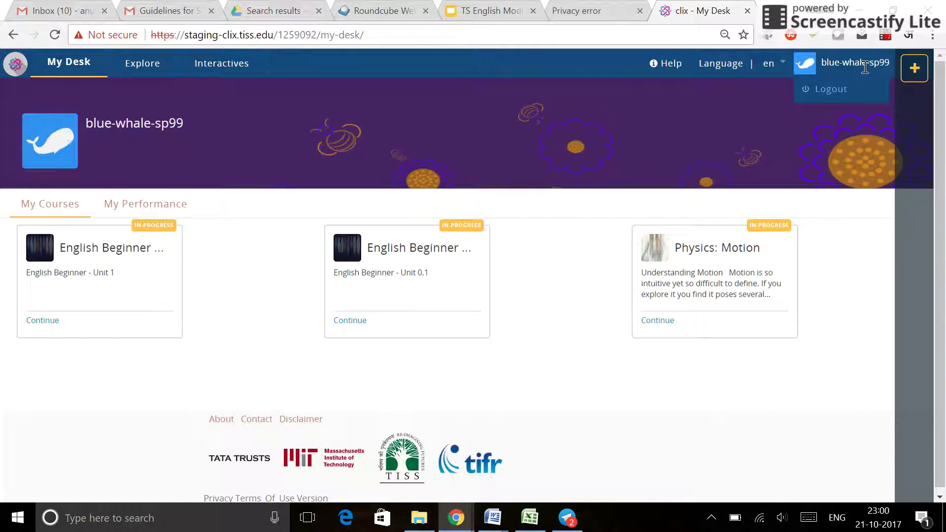
pyautogui.scroll(5, 800, 219)
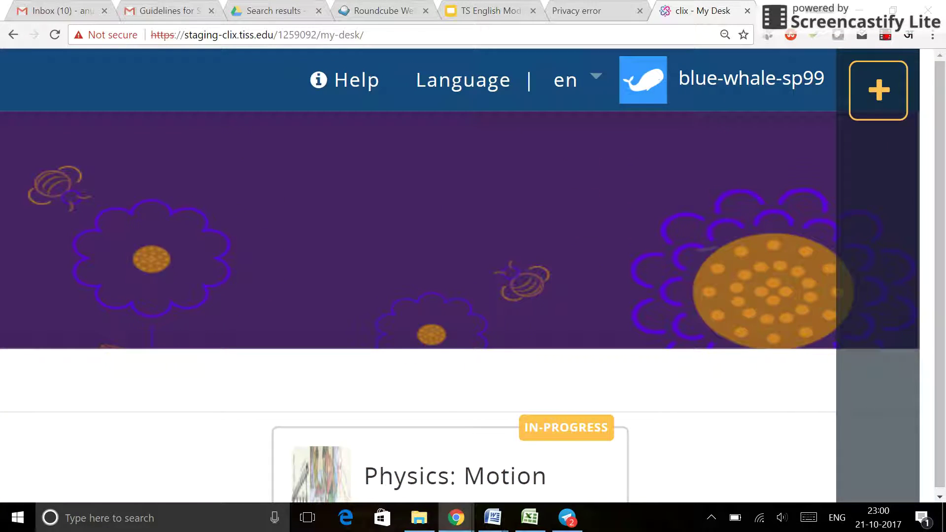
pyautogui.scroll(5, 799, 220)
pyautogui.scroll(-2, 799, 220)
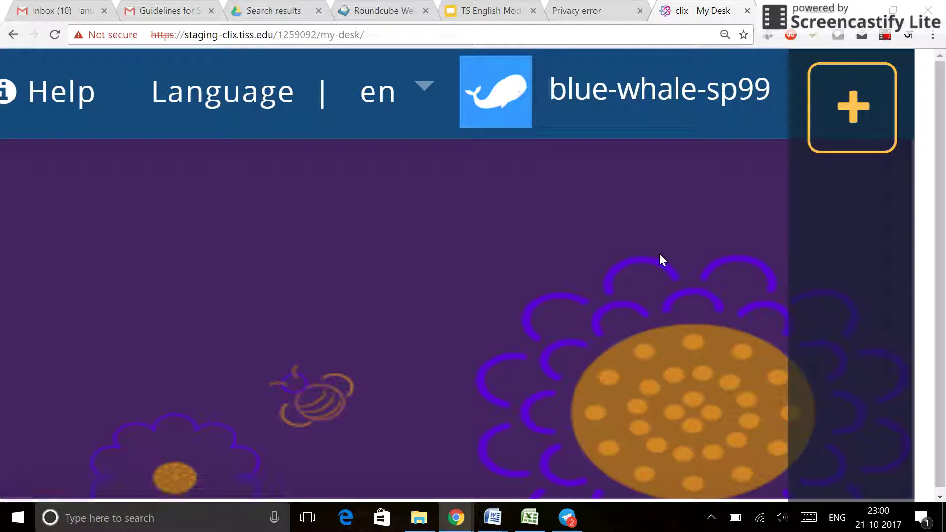
pyautogui.hotkey('ctrl', '-')
pyautogui.hotkey('ctrl', '-')
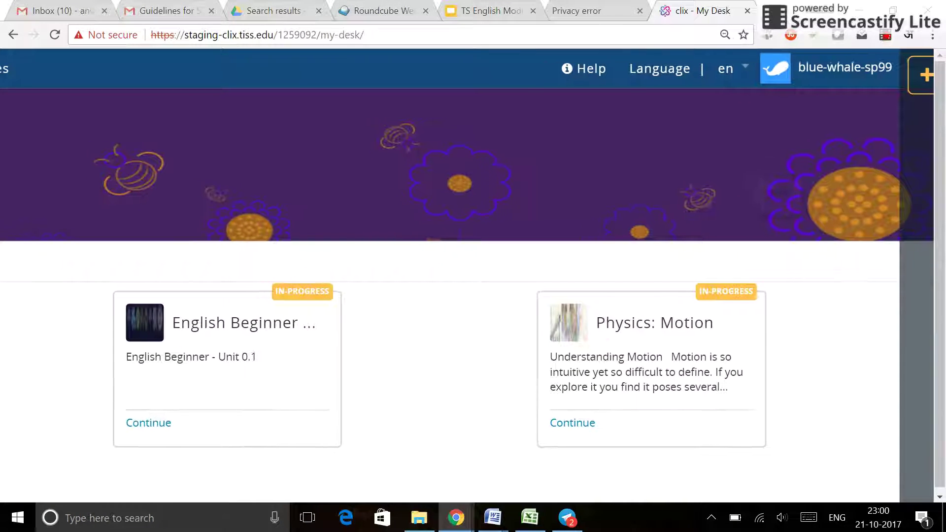
pyautogui.hotkey('ctrl', '-')
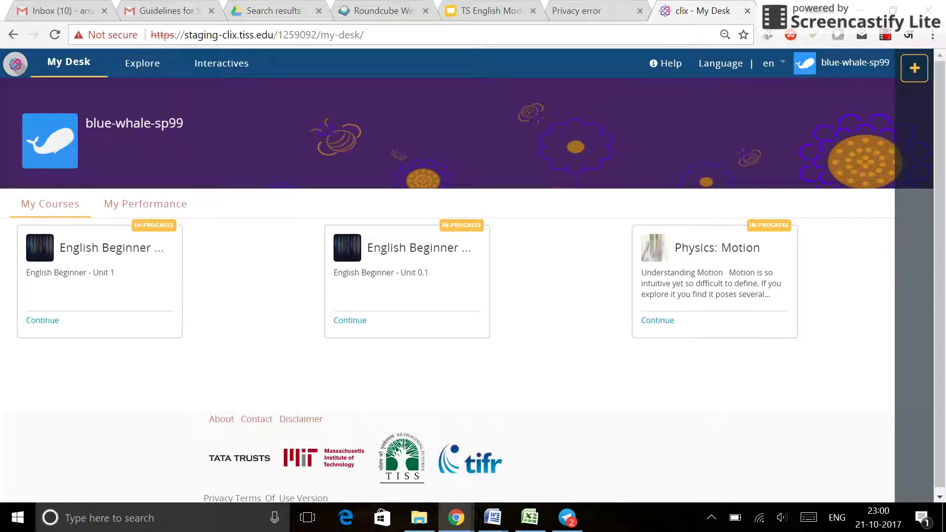
pyautogui.moveTo(456, 518)
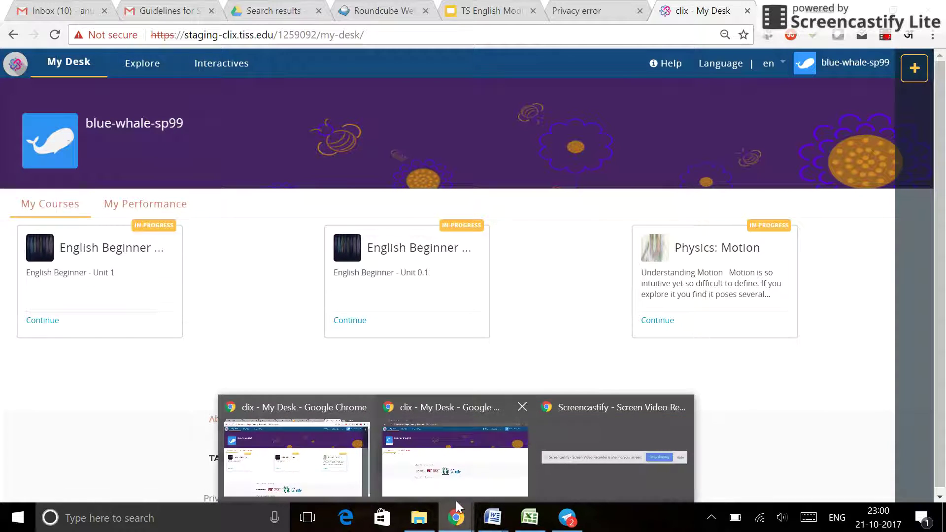
pyautogui.click(465, 478)
pyautogui.click(860, 63)
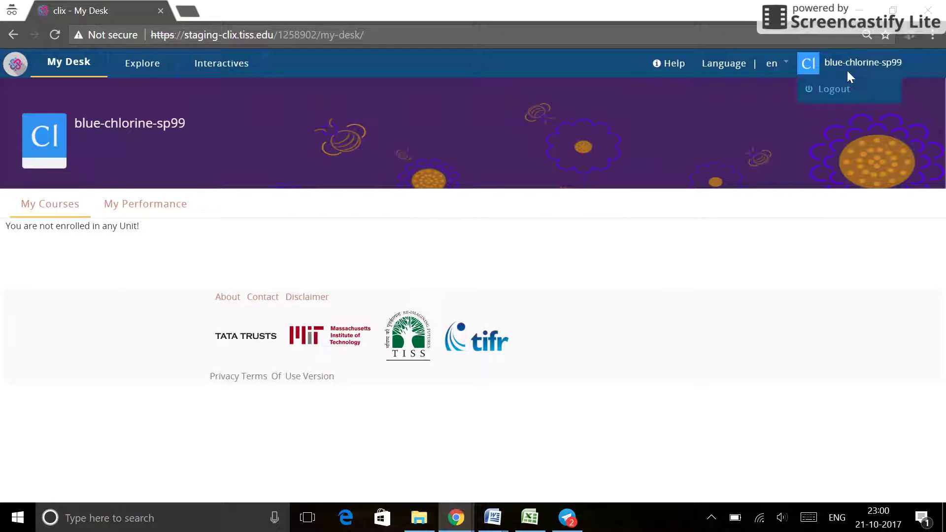
pyautogui.click(673, 255)
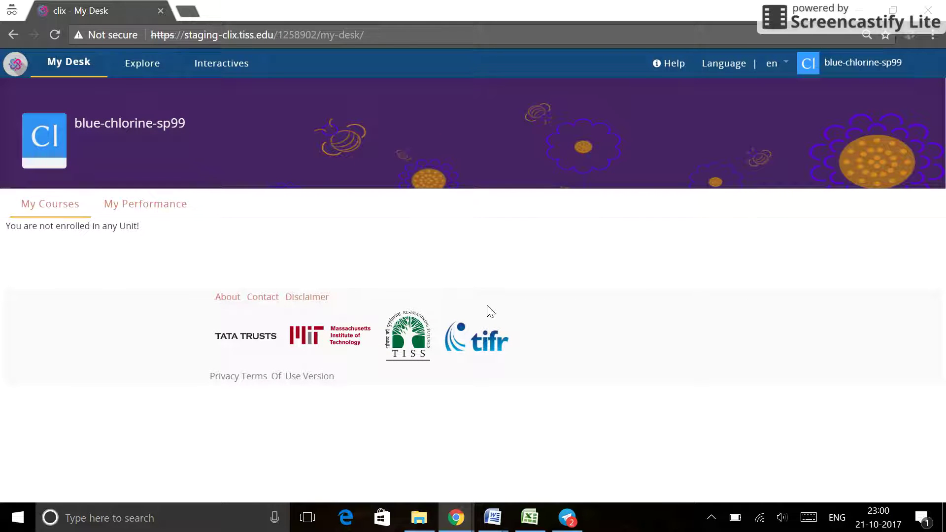
pyautogui.moveTo(467, 522)
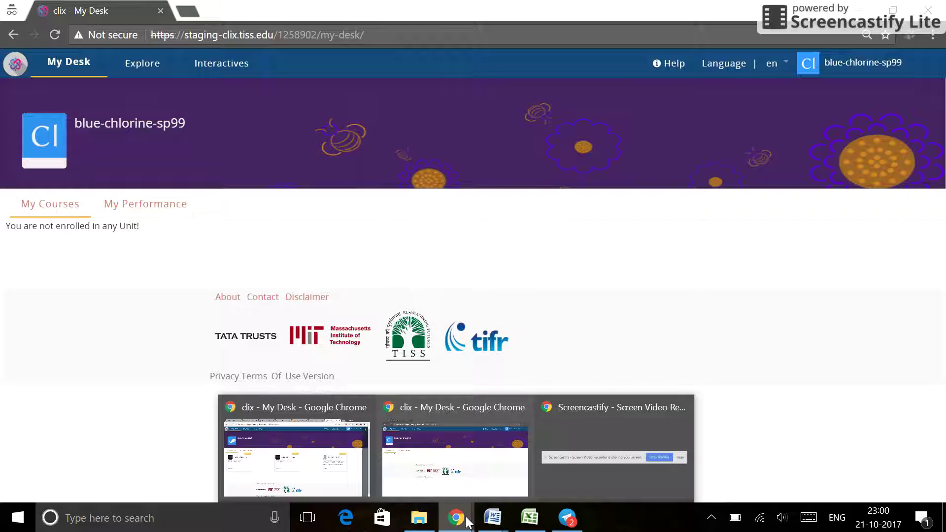
pyautogui.click(330, 451)
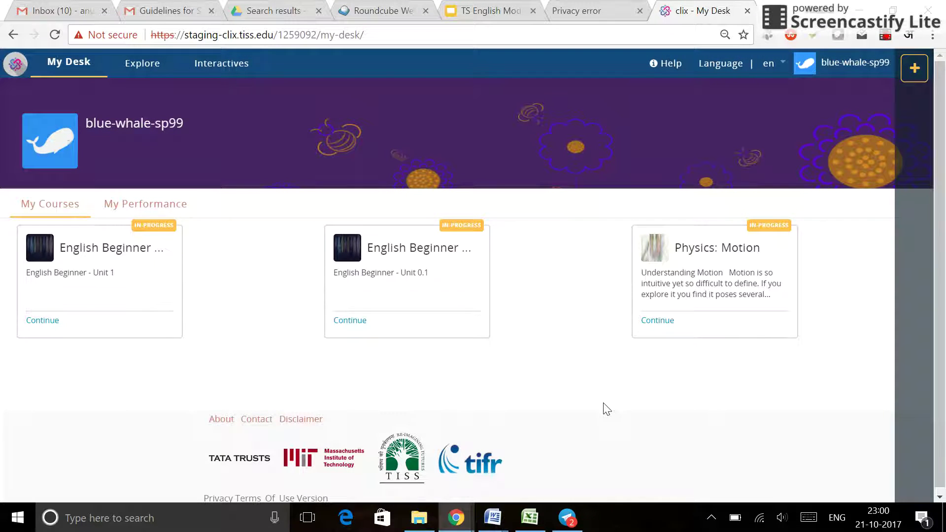
# Open the Add a buddy form and pick Black as the buddy's colour.
pyautogui.click(913, 74)
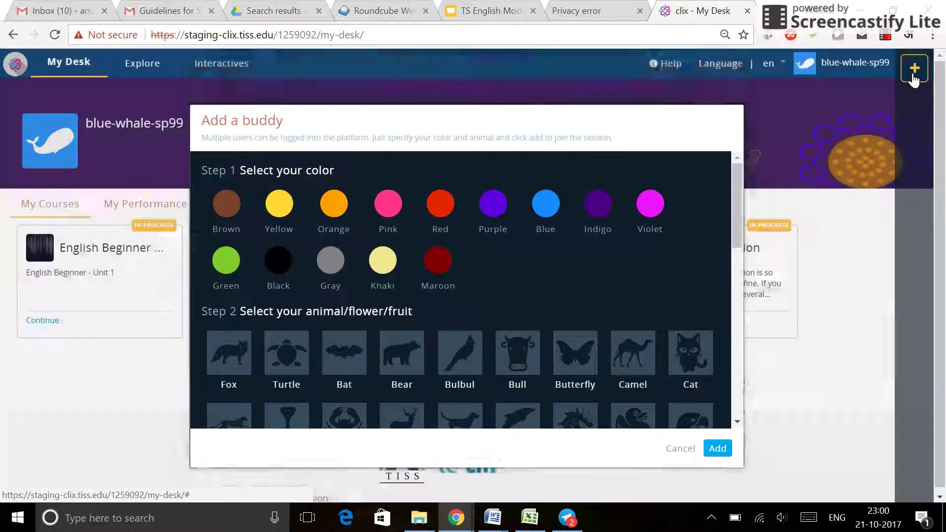
pyautogui.press('Escape')
pyautogui.click(914, 72)
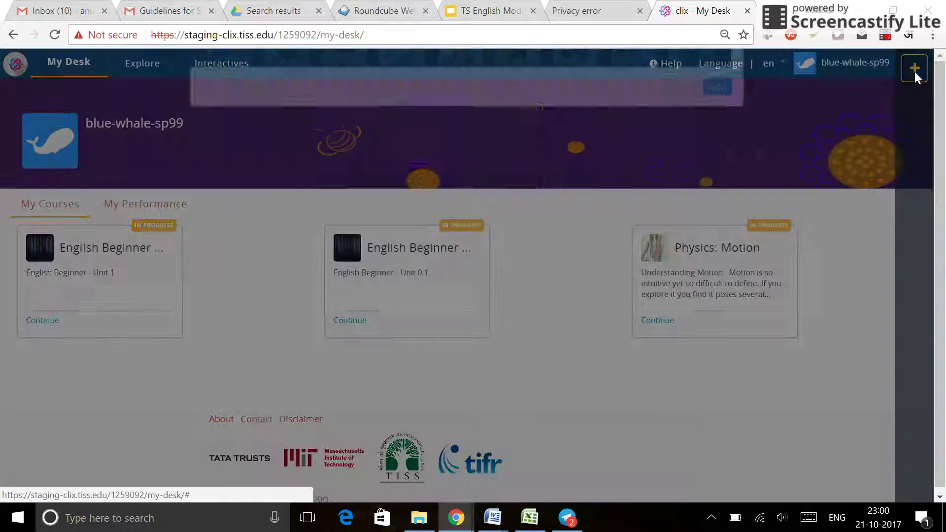
pyautogui.click(286, 270)
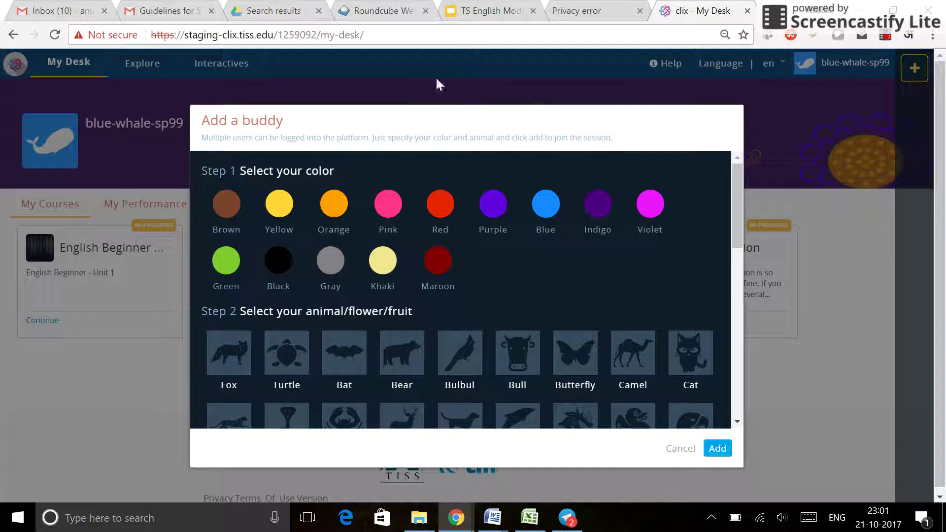
# Check the slide 4 table of student usernames, then return to CLIx's Add a buddy form.
pyautogui.click(493, 11)
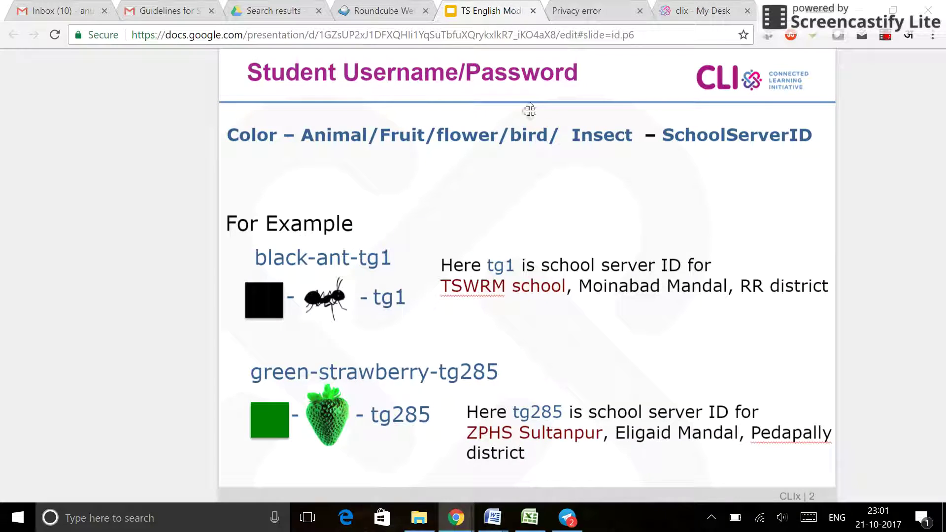
pyautogui.click(589, 361)
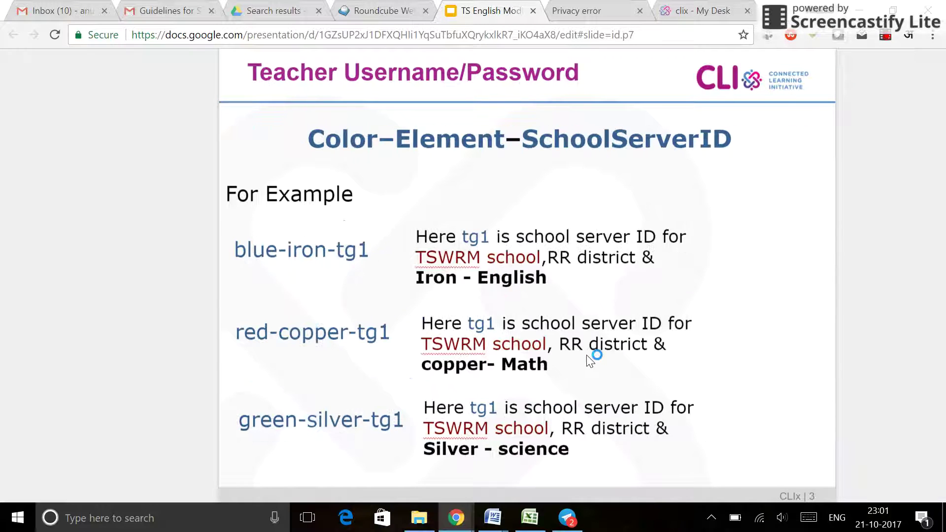
pyautogui.click(589, 361)
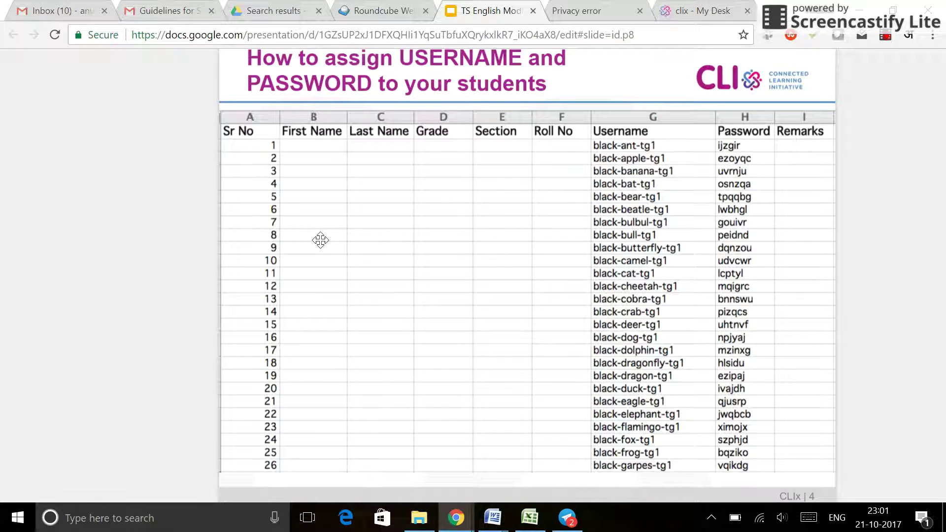
pyautogui.moveTo(456, 518)
pyautogui.click(705, 11)
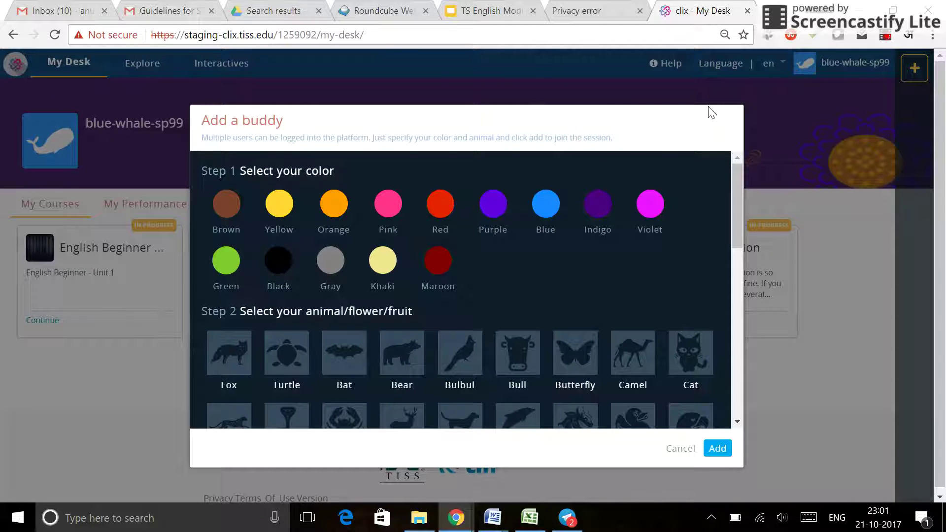
# Add buddy black-ant-sp99 with colour Black and figure Ant, then dismiss the current-buddies message.
pyautogui.click(279, 261)
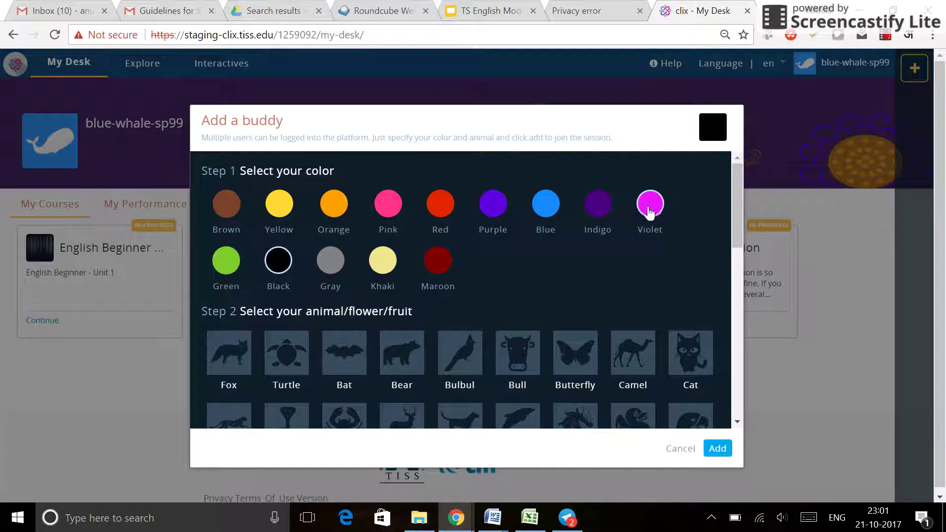
pyautogui.click(651, 211)
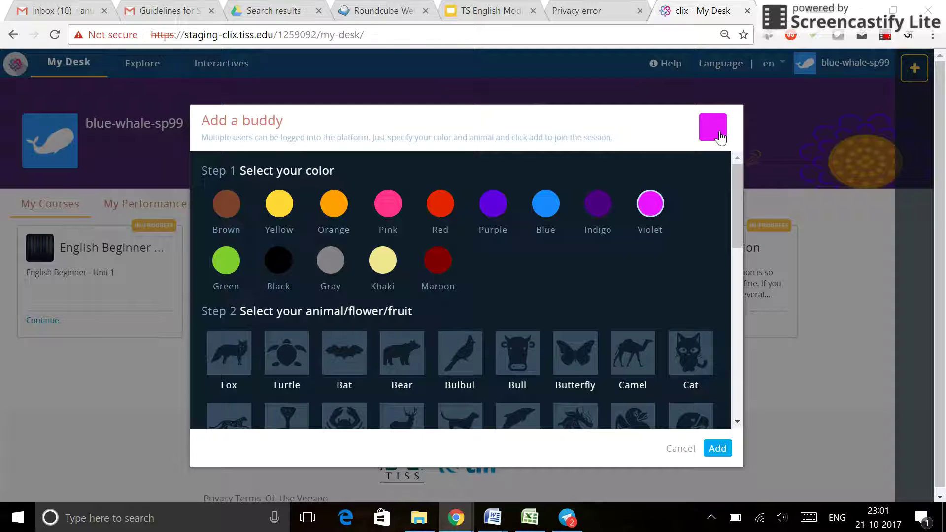
pyautogui.click(279, 262)
pyautogui.moveTo(739, 199); pyautogui.dragTo(737, 319)
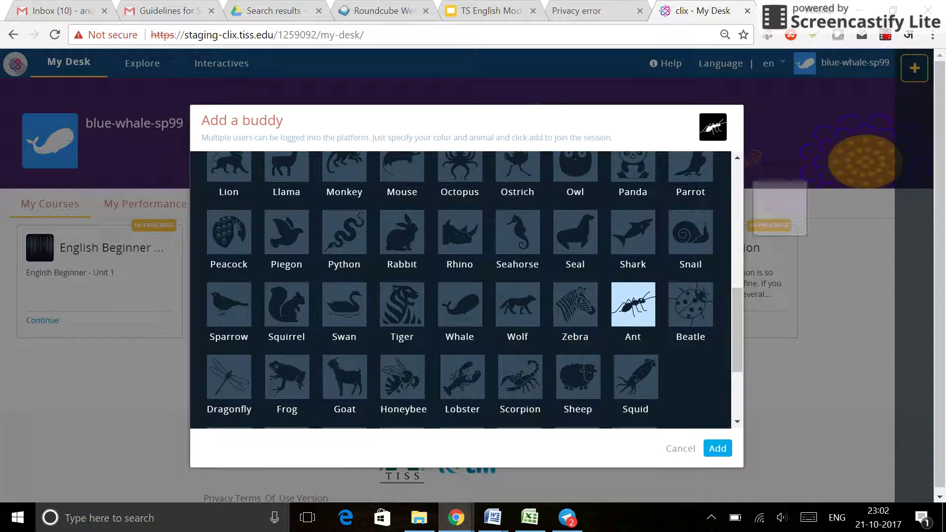
pyautogui.scroll(5, 698, 473)
pyautogui.scroll(1, 473, 247)
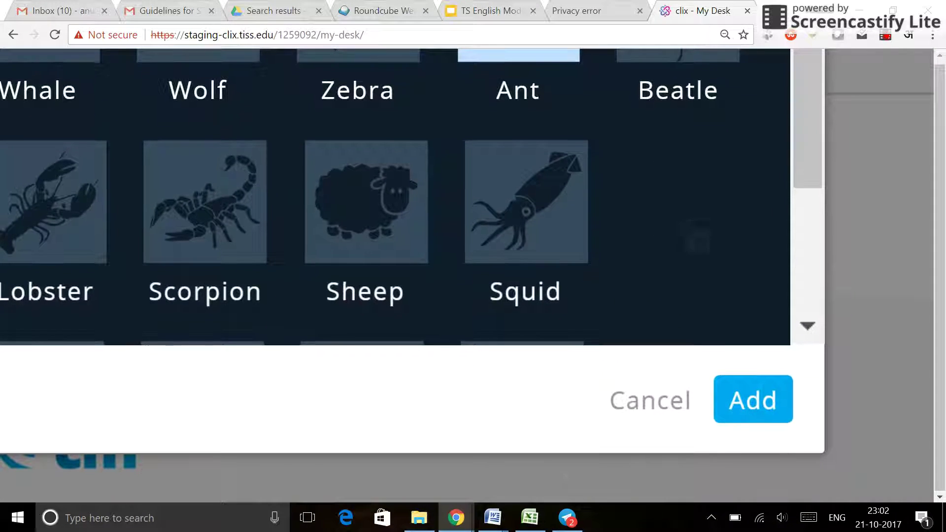
pyautogui.scroll(1, 574, 461)
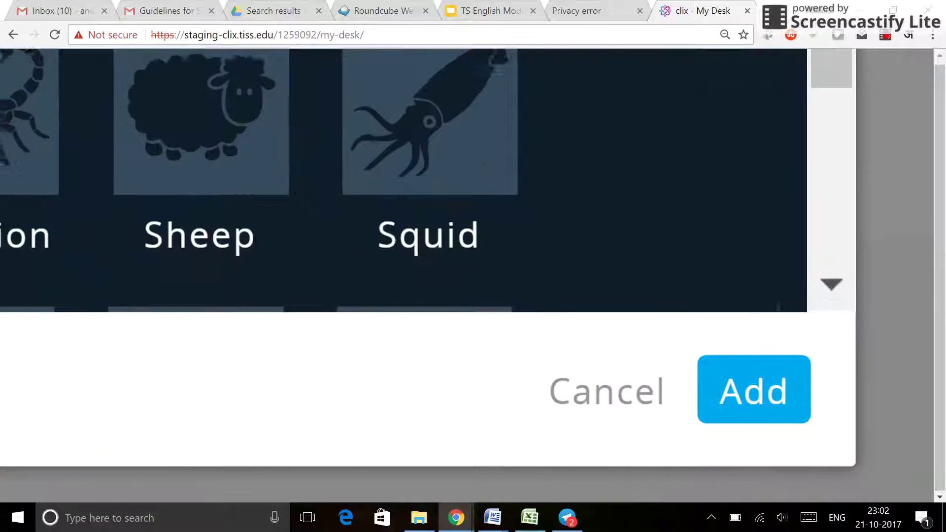
pyautogui.scroll(-5, 575, 461)
pyautogui.scroll(-3, 574, 461)
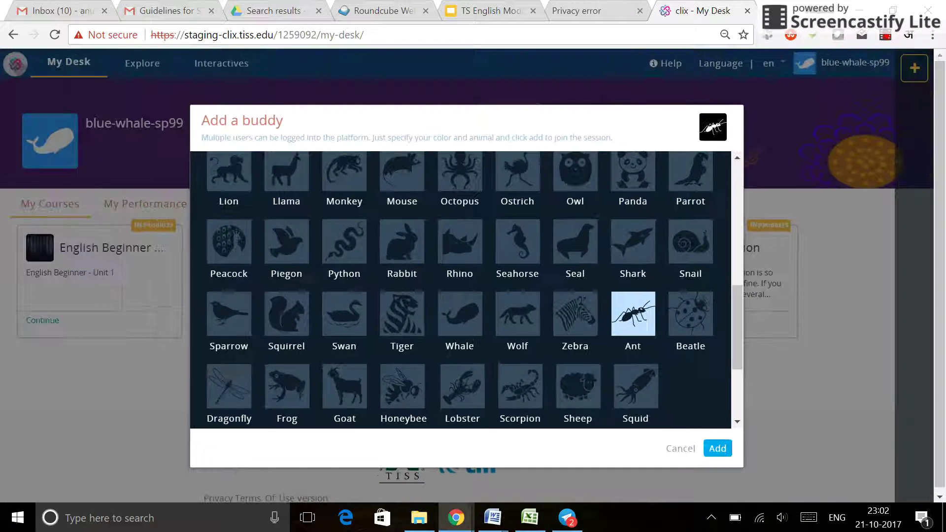
pyautogui.click(718, 449)
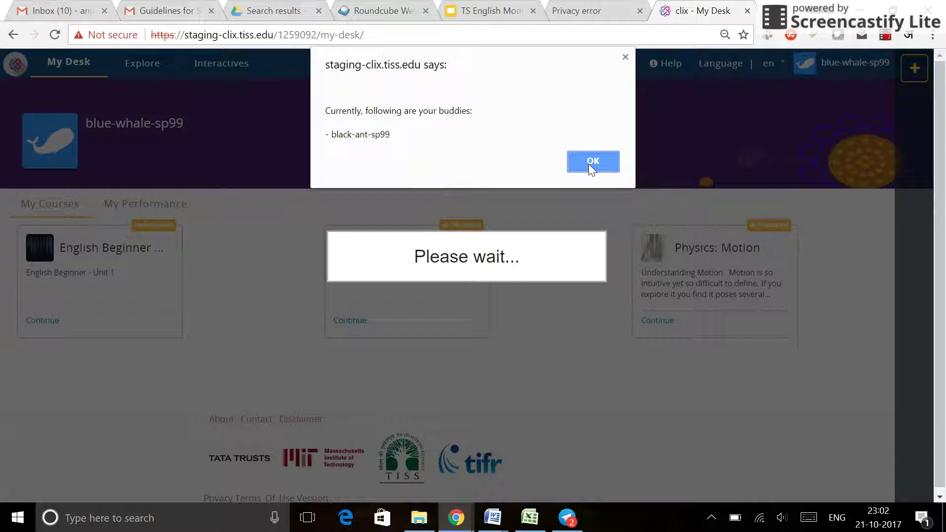
pyautogui.click(589, 165)
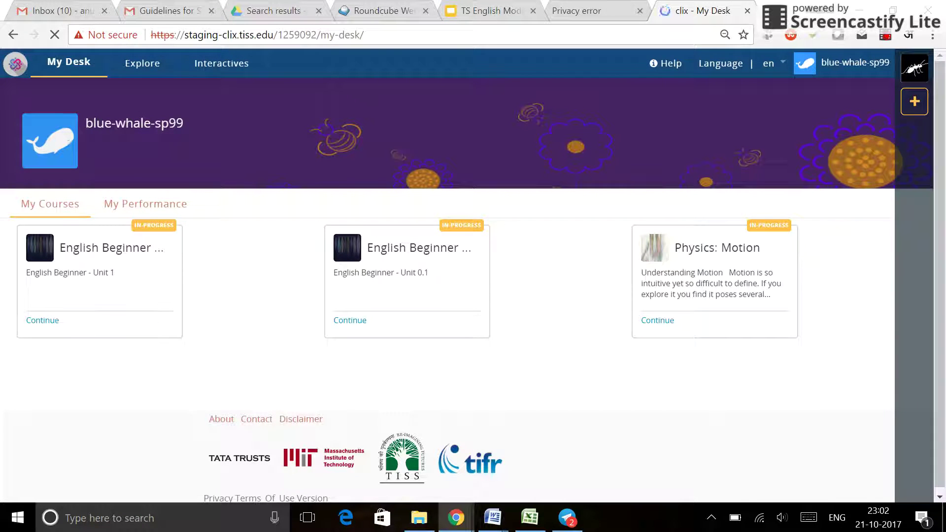
# Reload My Desk and add buddy black-apple-sp99 with colour Black and fruit Apple.
pyautogui.rightClick(718, 132)
pyautogui.click(752, 177)
pyautogui.click(918, 100)
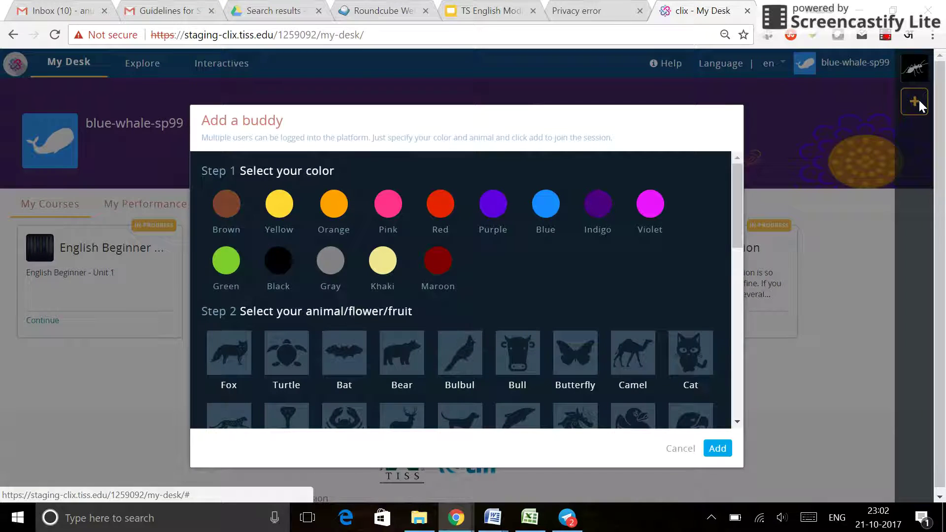
pyautogui.click(279, 271)
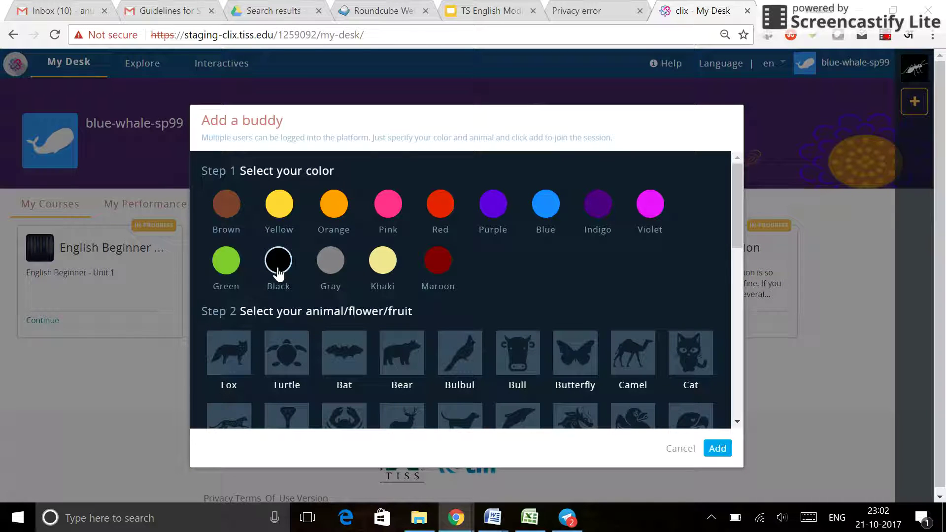
pyautogui.click(279, 273)
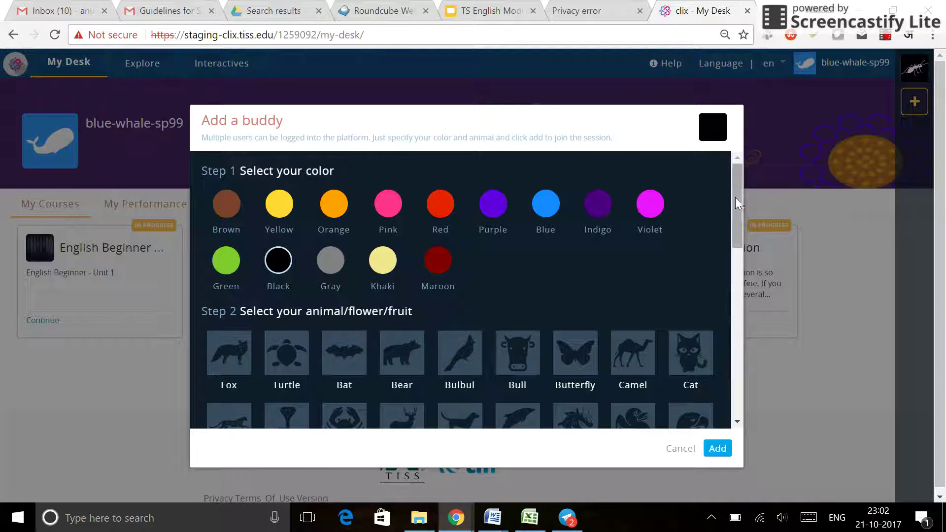
pyautogui.moveTo(738, 197); pyautogui.dragTo(732, 373)
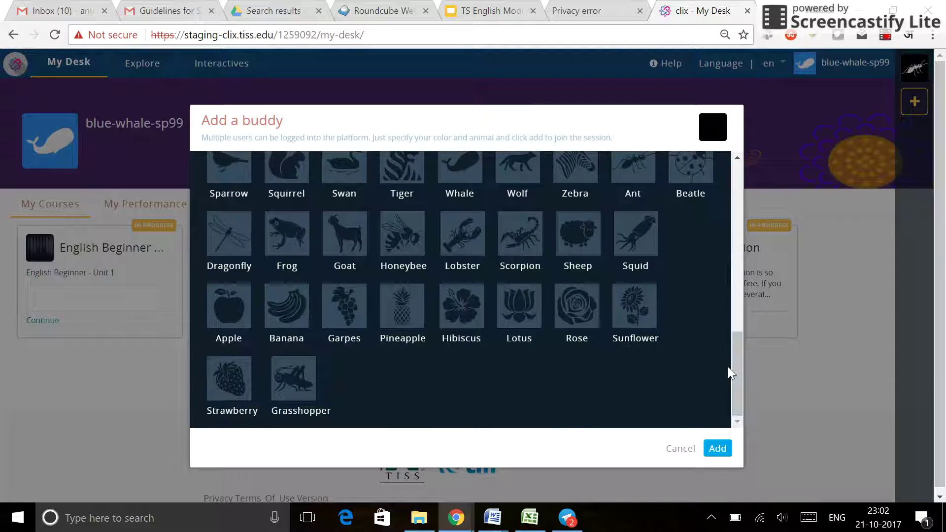
pyautogui.click(240, 320)
pyautogui.click(718, 449)
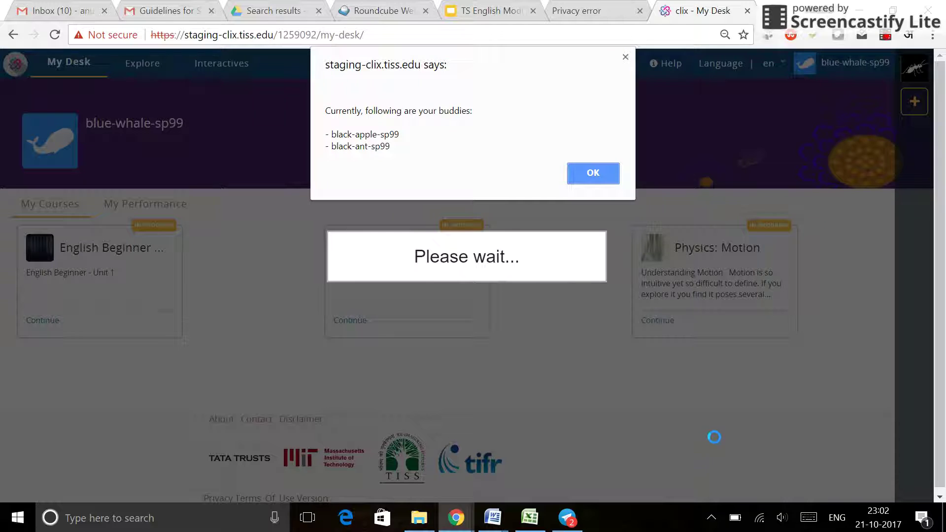
pyautogui.click(594, 173)
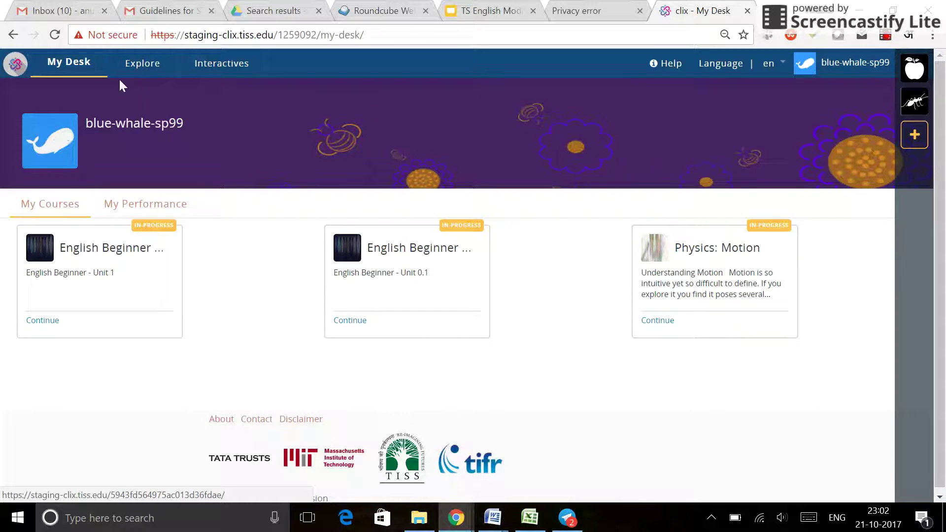
# Open the English Beginner - Unit 1 course card on My Desk.
pyautogui.click(94, 258)
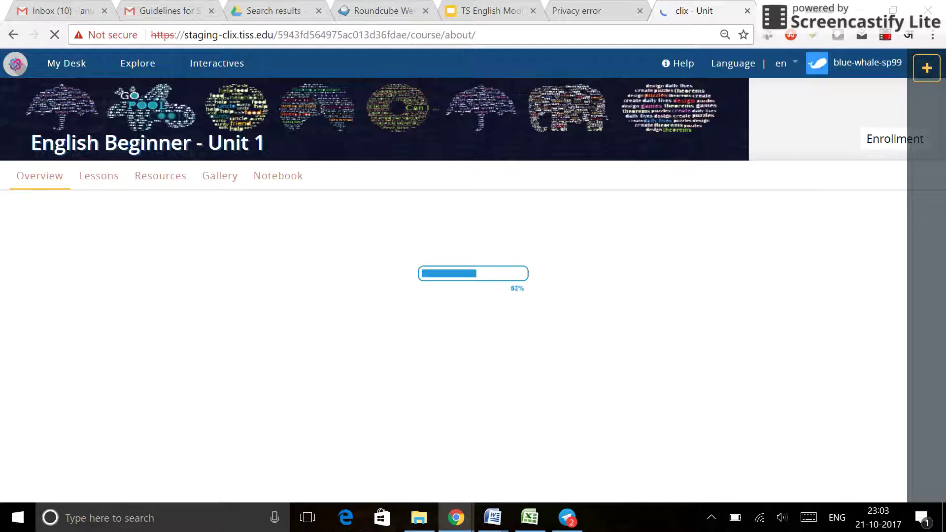
# Zoom the course page in and open the Enrollment Status for blue-whale-sp99 and both buddies.
pyautogui.hotkey('ctrl', '+')
pyautogui.hotkey('ctrl', '+')
pyautogui.hotkey('ctrl', '+')
pyautogui.hotkey('ctrl', '+')
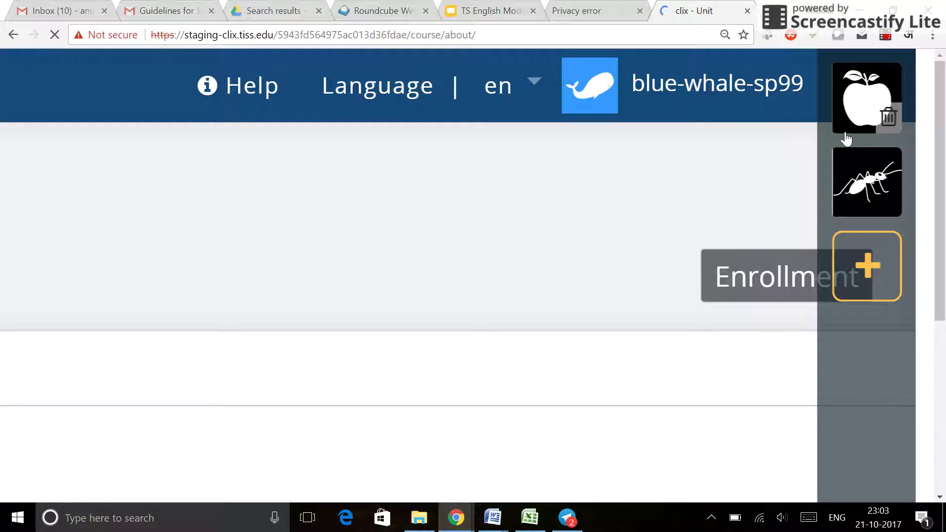
pyautogui.moveTo(867, 204)
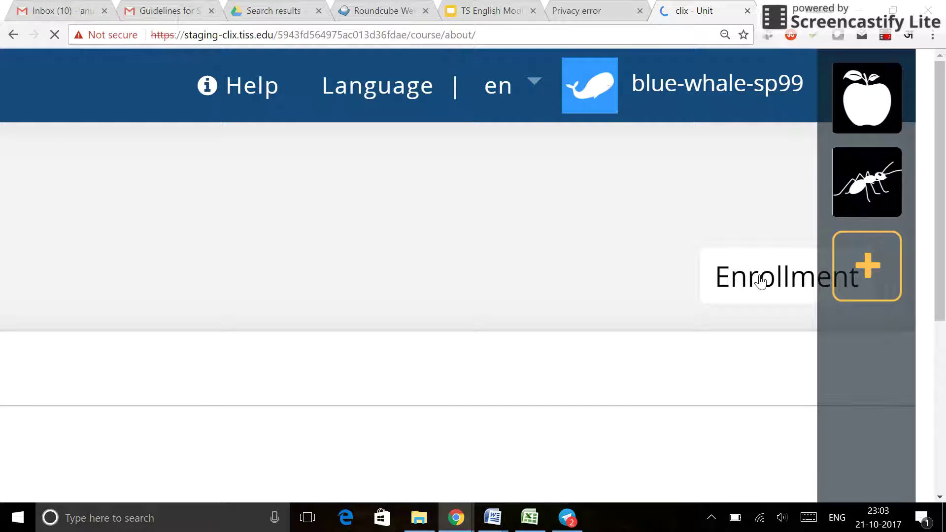
pyautogui.click(762, 280)
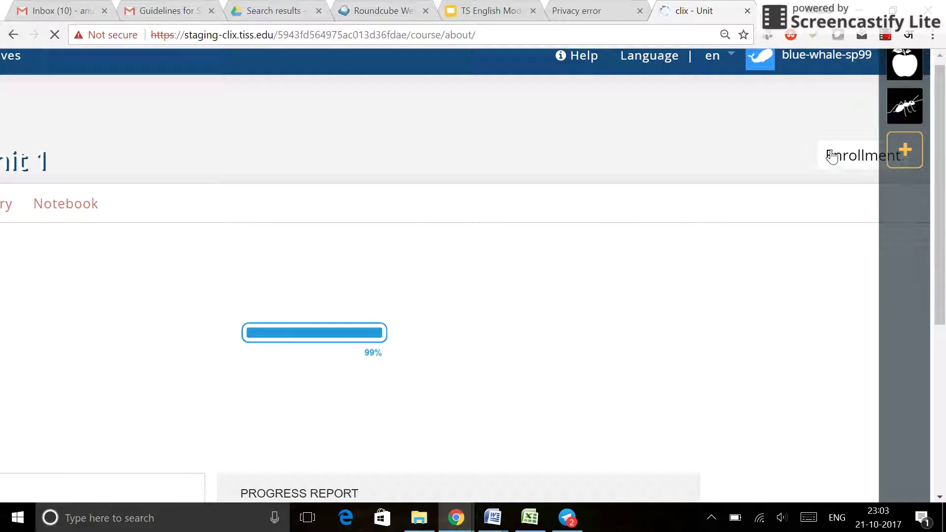
pyautogui.click(833, 154)
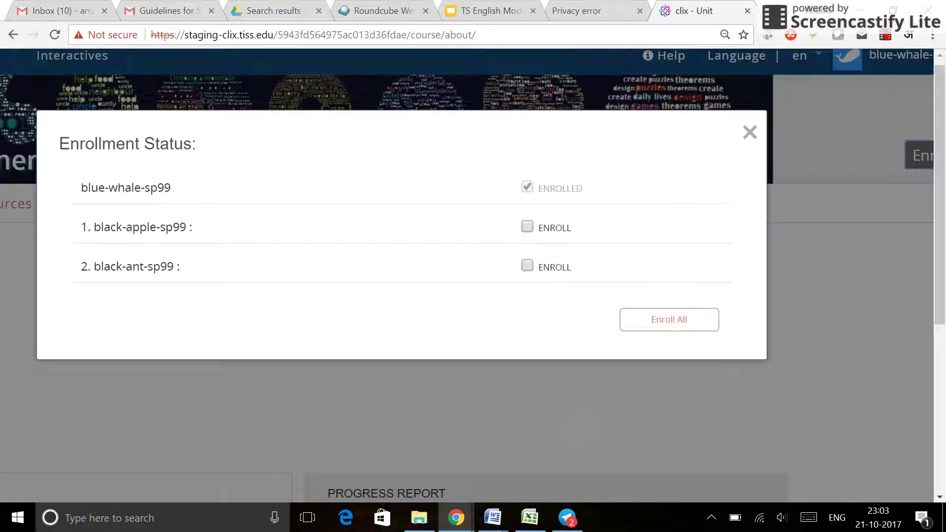
# Mark black-apple-sp99 for enrollment, apply Enroll All, then reopen Enrollment and apply it again.
pyautogui.click(527, 226)
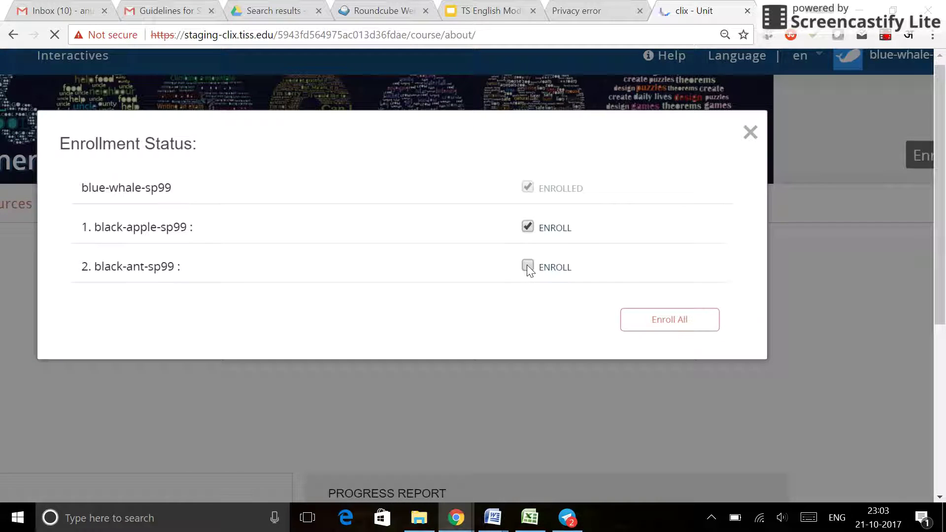
pyautogui.click(674, 321)
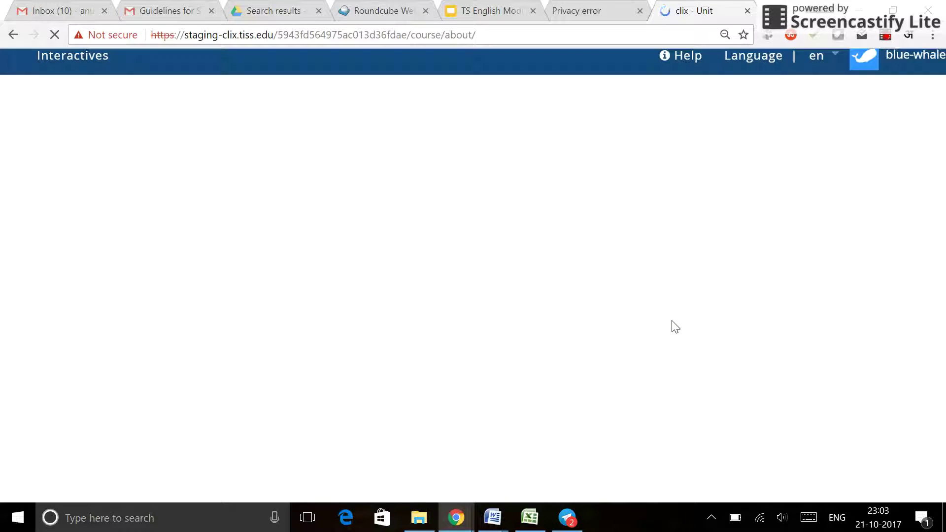
pyautogui.click(919, 157)
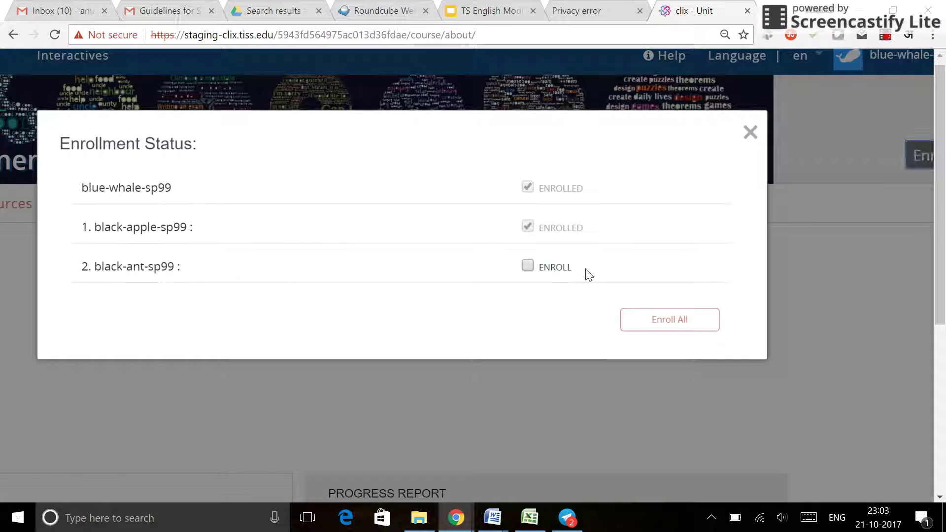
pyautogui.click(662, 323)
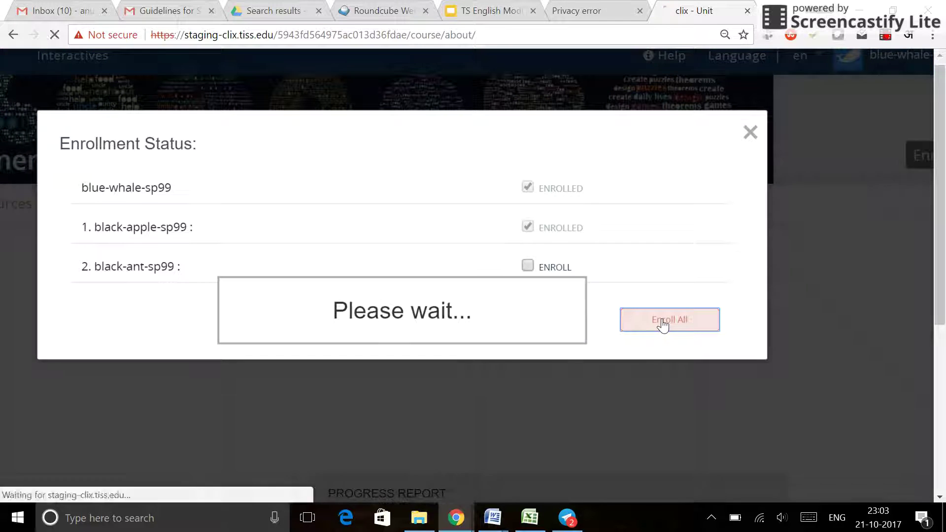